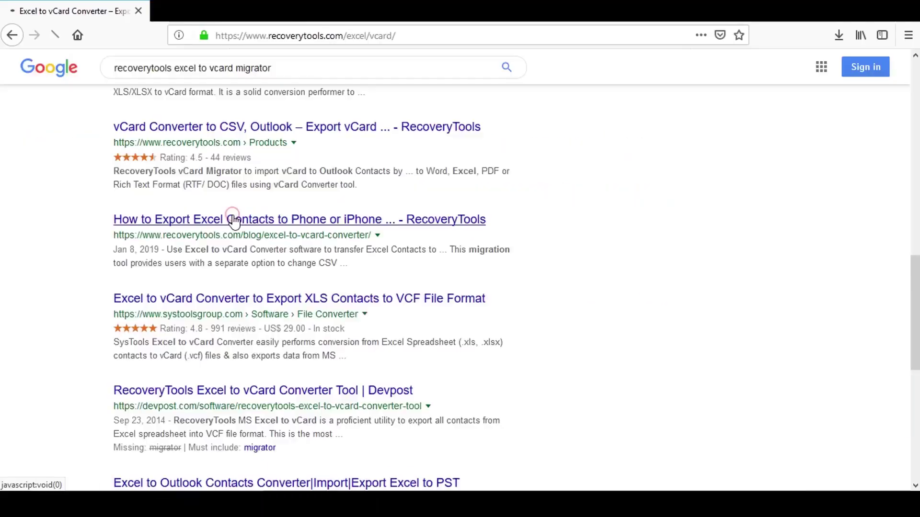
# Step: Download setup-excel-to-vcard.exe from the RecoveryTools Excel to vCard product page and run it
pyautogui.click(233, 220)
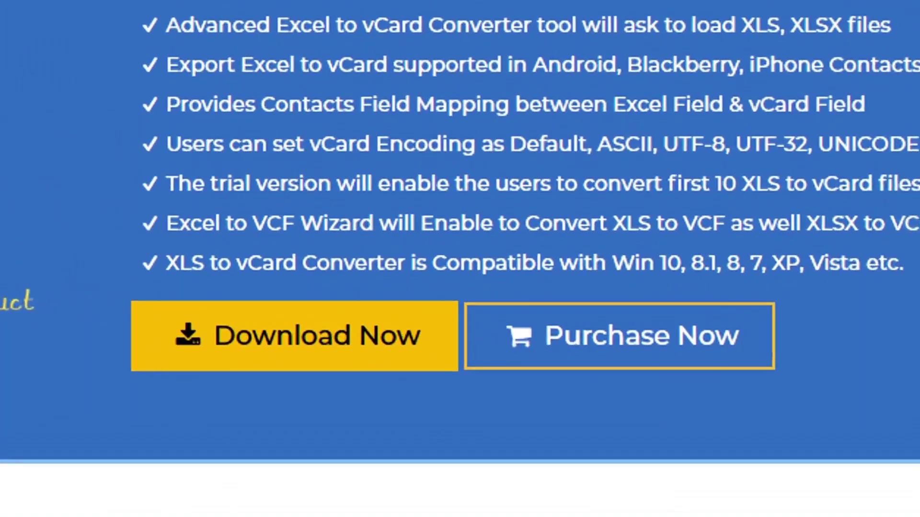
pyautogui.click(333, 357)
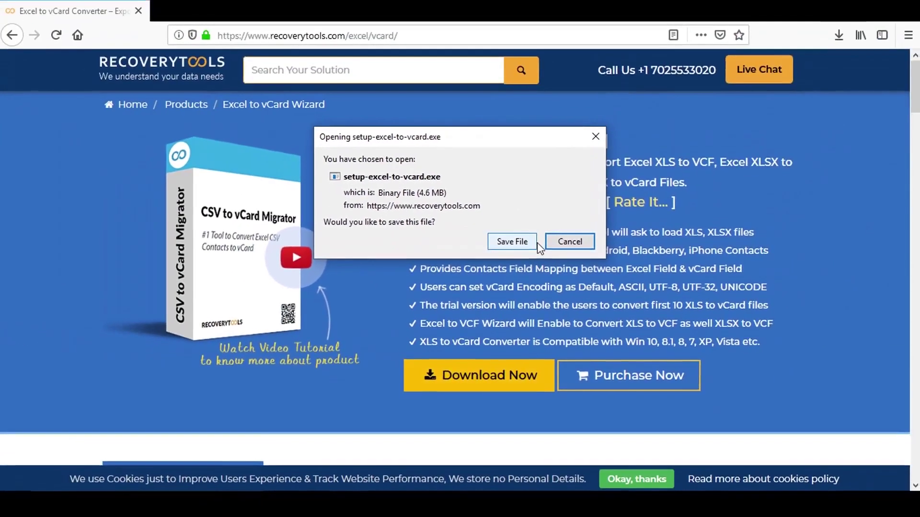
pyautogui.click(531, 242)
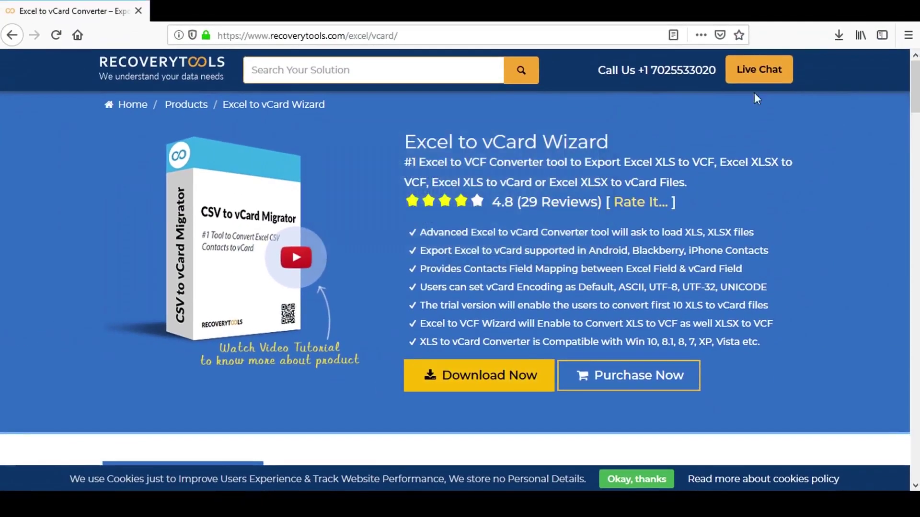
pyautogui.click(838, 42)
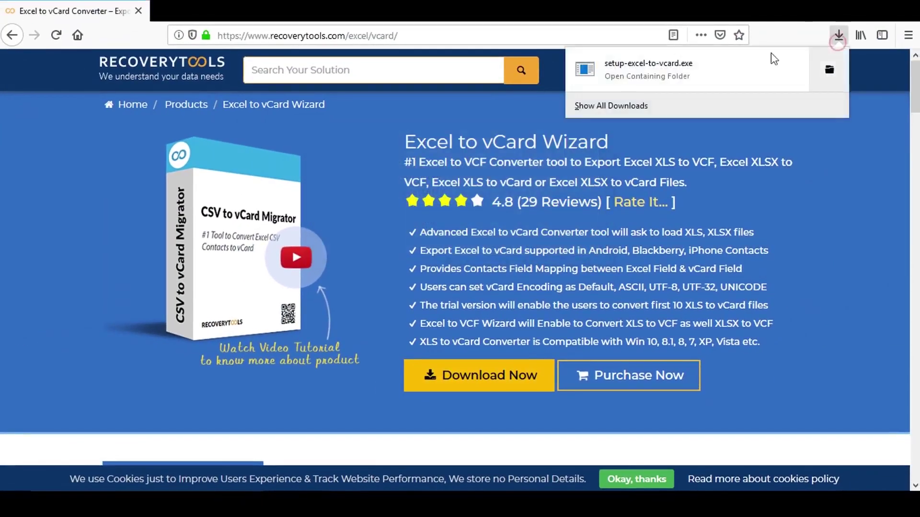
pyautogui.click(633, 75)
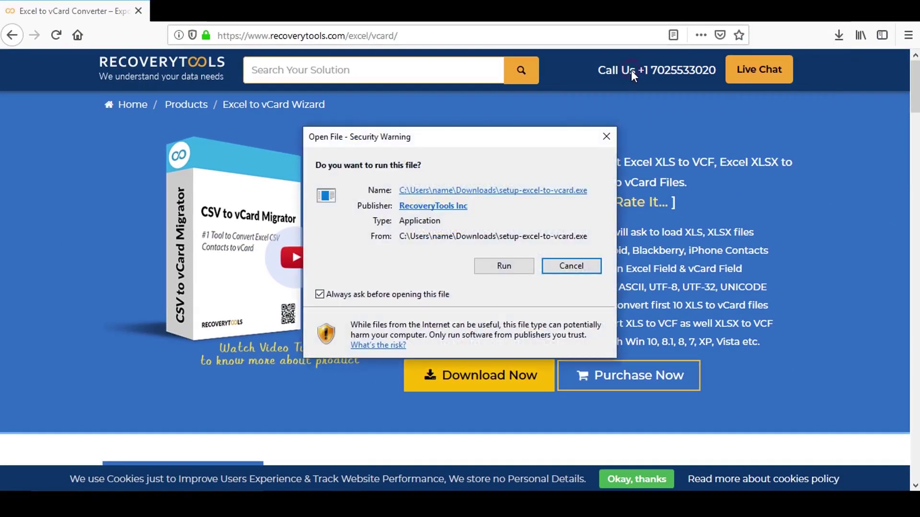
# Step: Install with the licence accepted, default location and desktop/Quick Launch shortcuts, then launch the converter
pyautogui.click(504, 266)
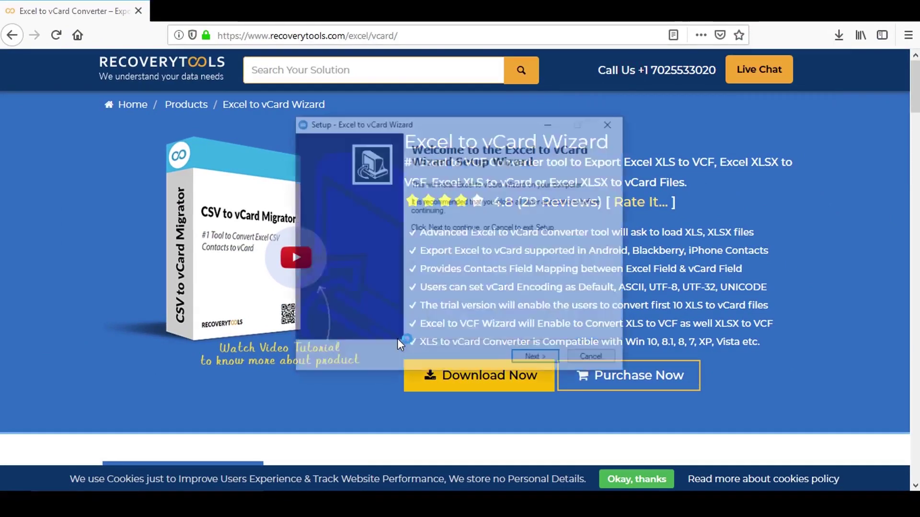
pyautogui.click(533, 361)
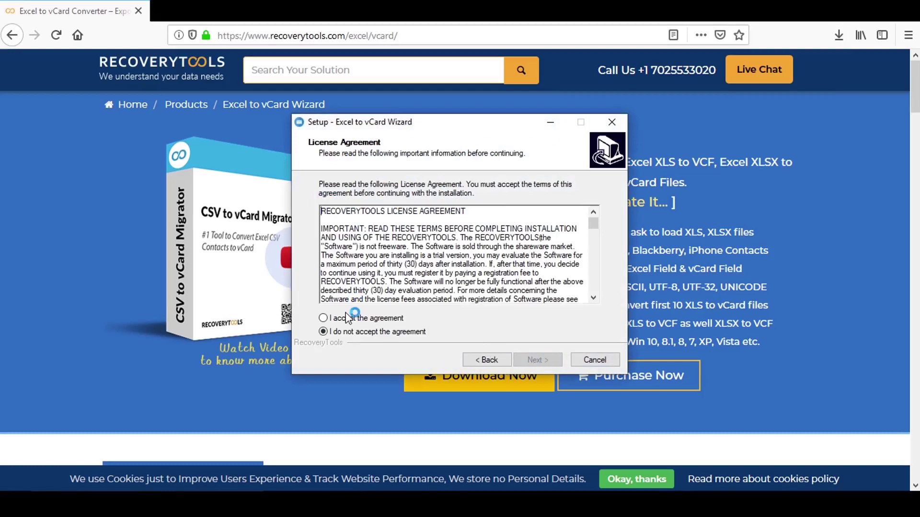
pyautogui.click(349, 319)
pyautogui.click(545, 363)
pyautogui.click(545, 363)
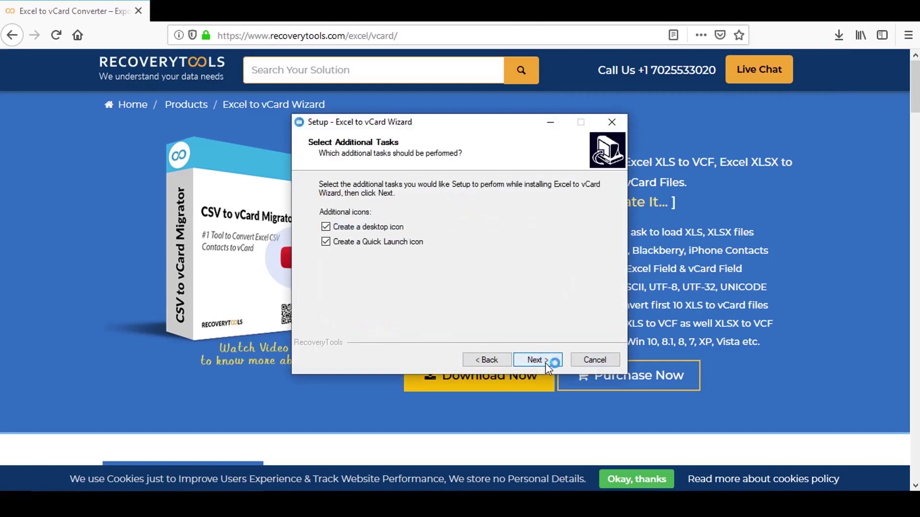
pyautogui.click(545, 364)
pyautogui.click(545, 364)
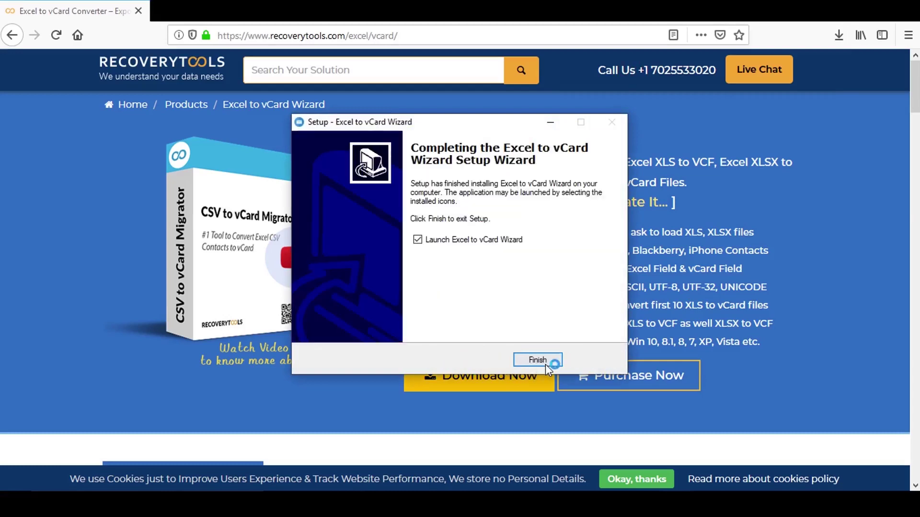
pyautogui.click(545, 364)
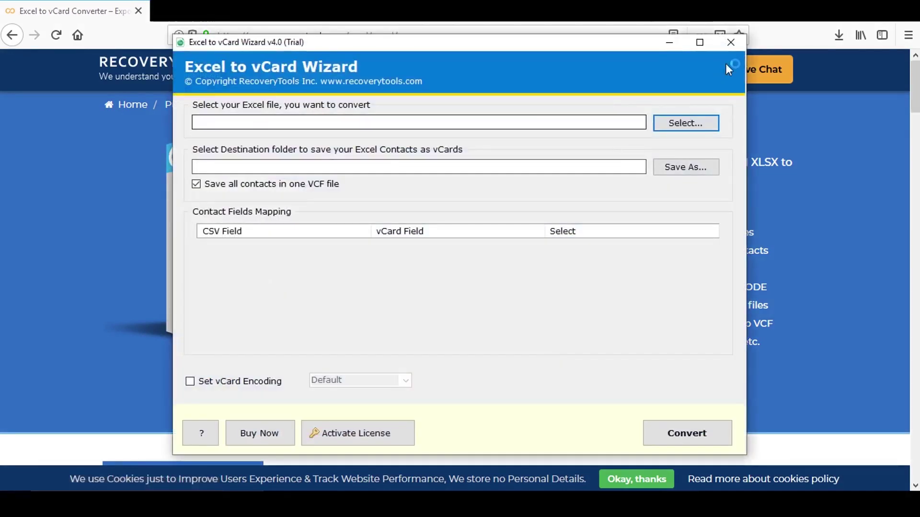
# Step: Maximize the Excel to vCard Wizard window to fill the screen
pyautogui.click(701, 44)
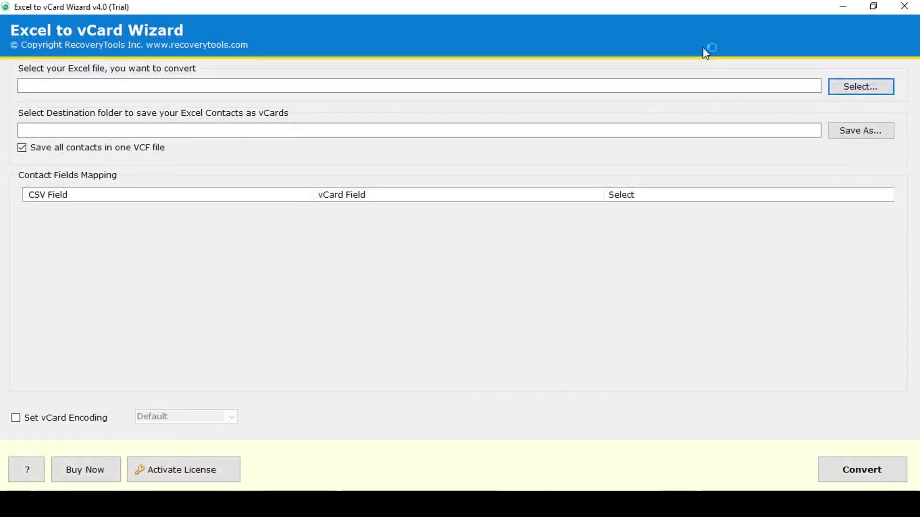
# Step: Load MyContacts.xlsx and map its Designation column to the vCard Job Title field
pyautogui.click(870, 89)
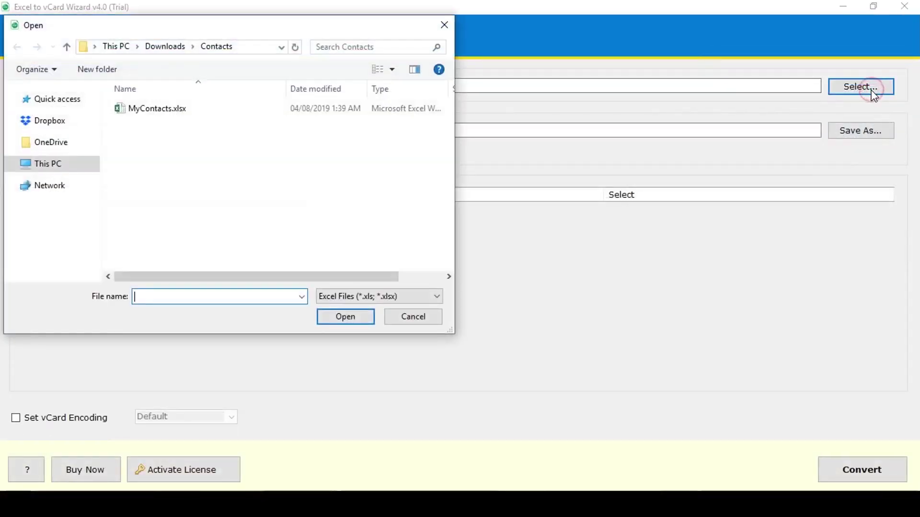
pyautogui.click(156, 110)
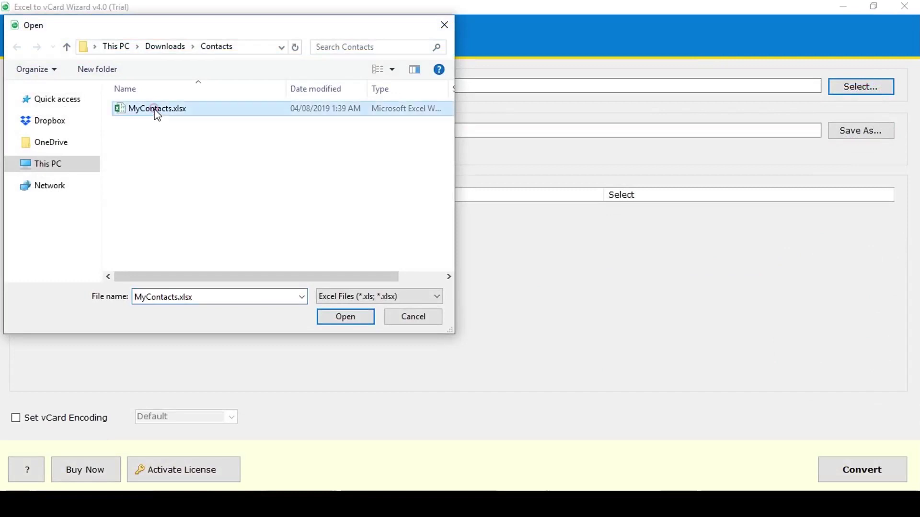
pyautogui.click(345, 317)
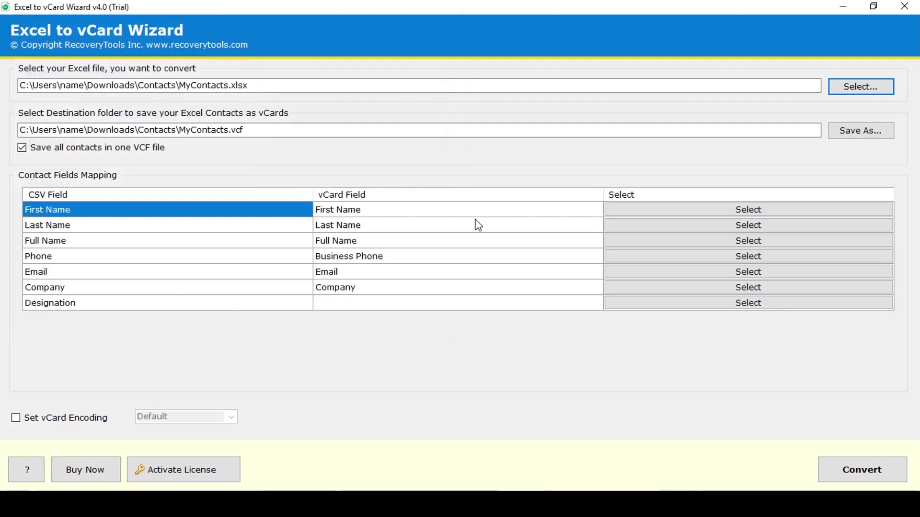
pyautogui.click(750, 303)
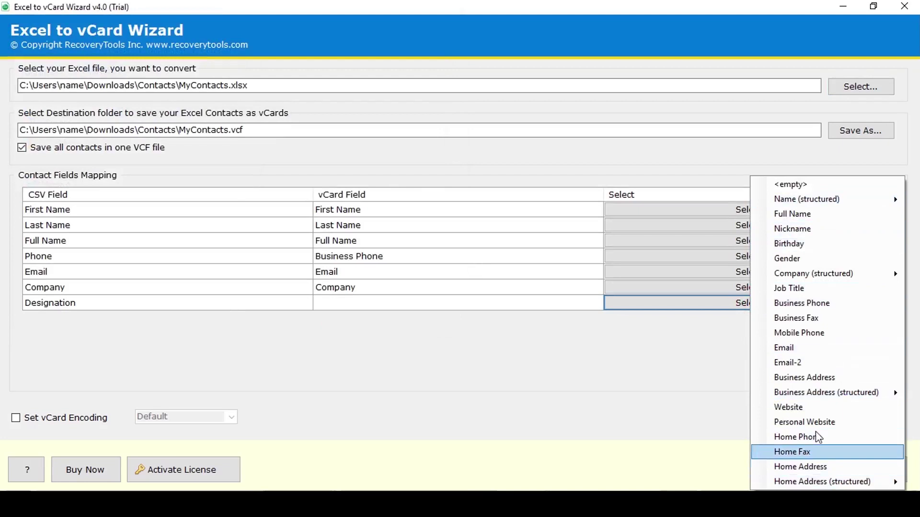
pyautogui.click(801, 294)
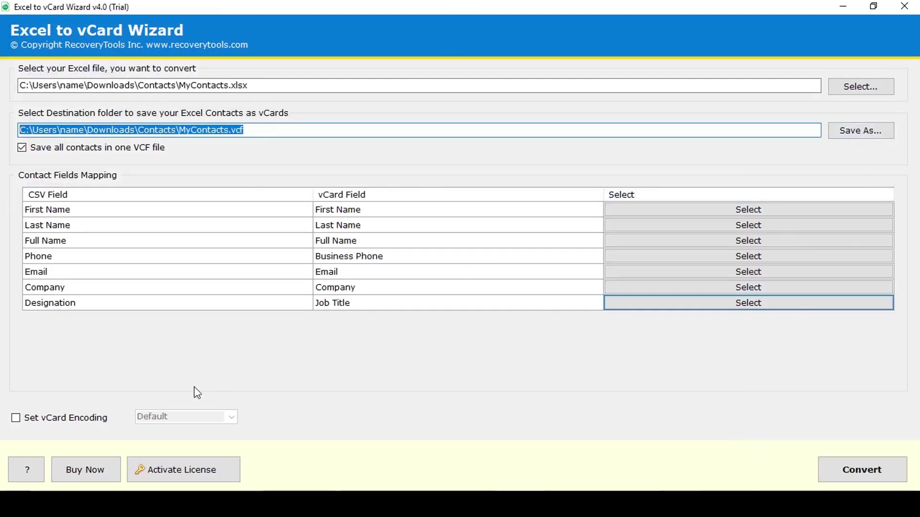
# Step: Run the conversion to MyContacts.vcf and dismiss the trial-edition notice
pyautogui.click(877, 474)
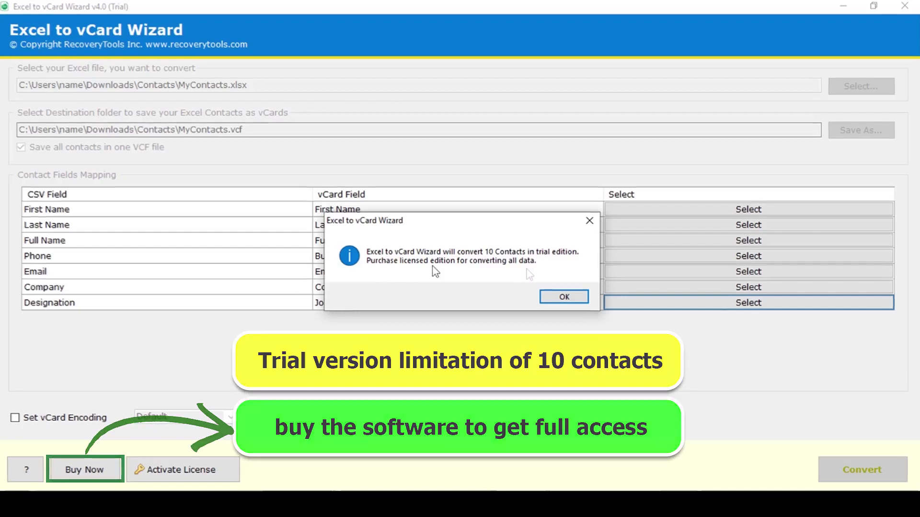
pyautogui.click(564, 297)
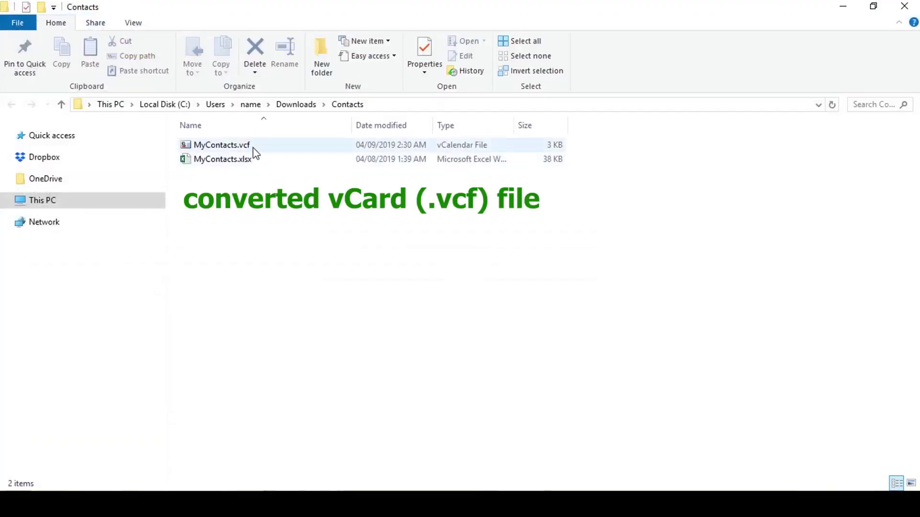
# Step: Copy MyContacts.vcf from the Contacts folder
pyautogui.click(218, 149)
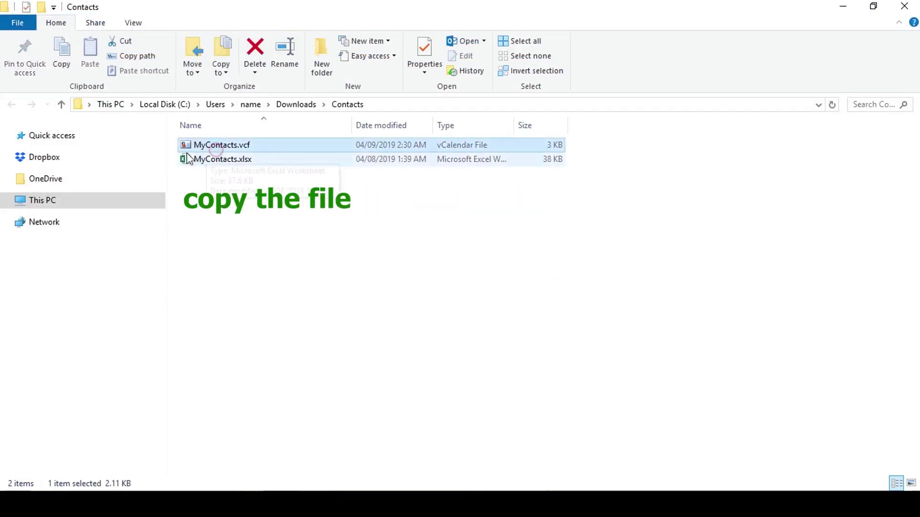
pyautogui.rightClick(228, 150)
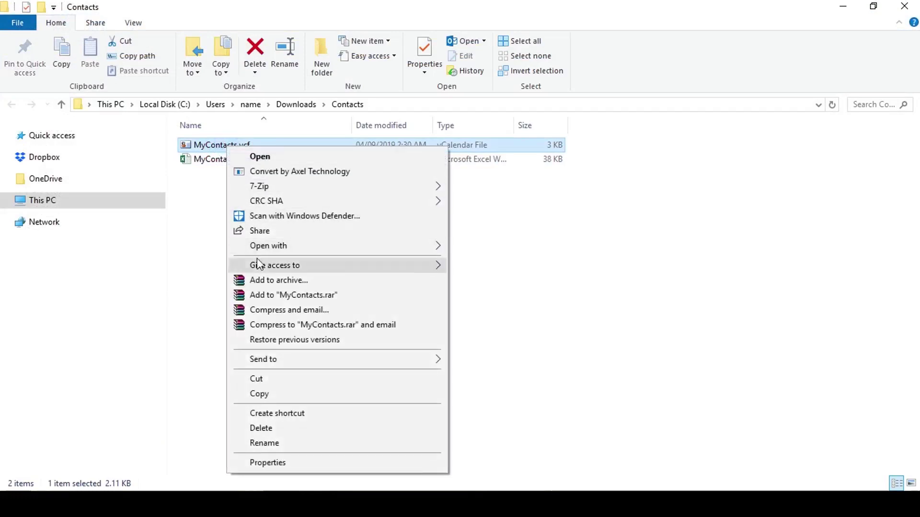
pyautogui.click(276, 394)
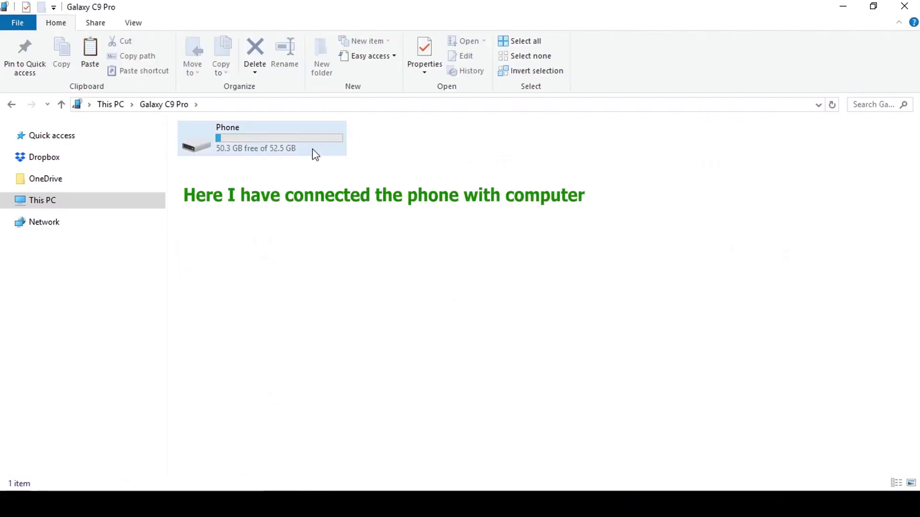
# Step: Create a 'contacts' folder in the phone's internal storage and paste MyContacts.vcf into it
pyautogui.doubleClick(314, 154)
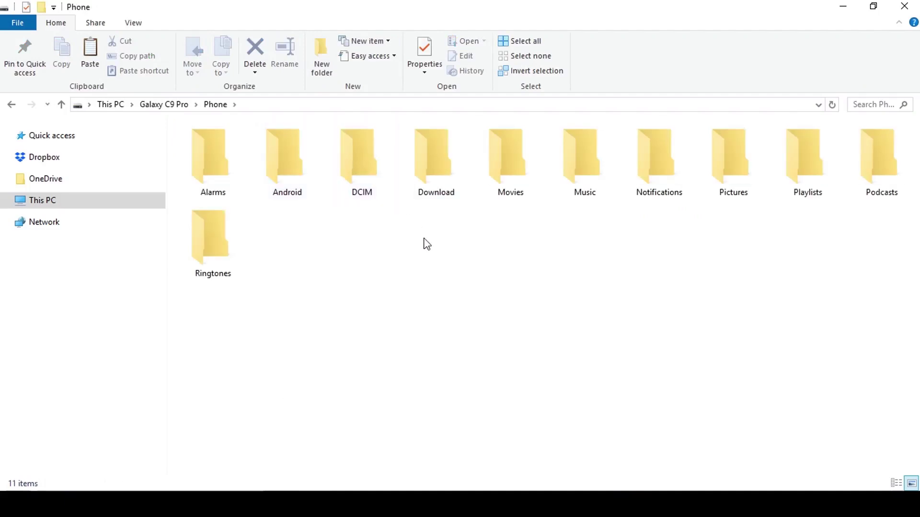
pyautogui.rightClick(390, 236)
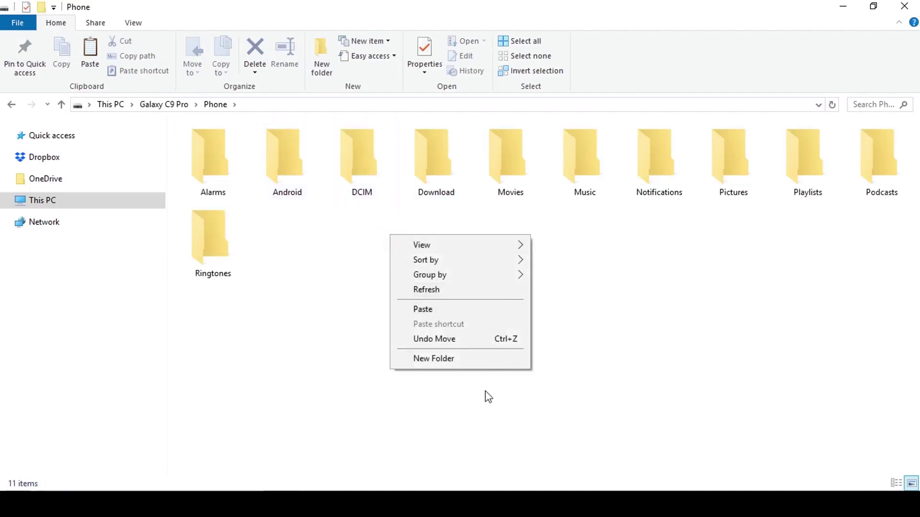
pyautogui.click(476, 358)
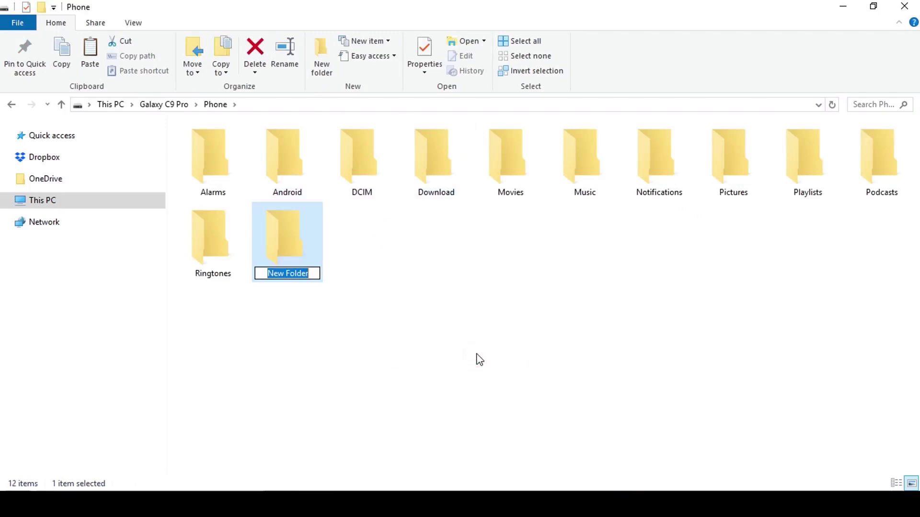
pyautogui.write('contac')
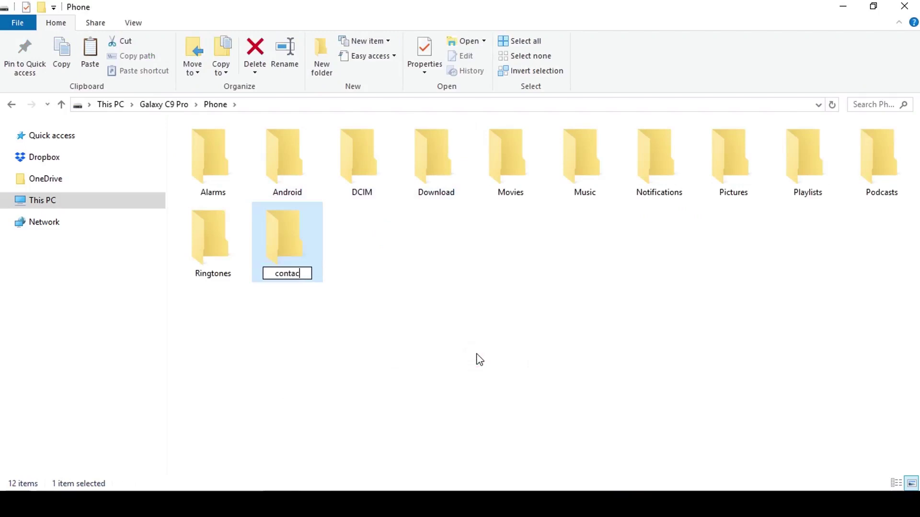
pyautogui.write('ts')
pyautogui.press('Return')
pyautogui.press('Return')
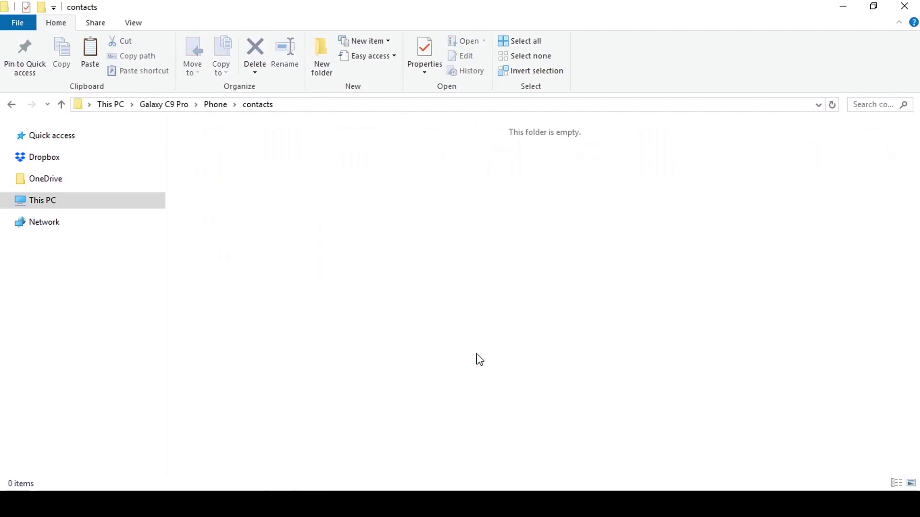
pyautogui.rightClick(400, 214)
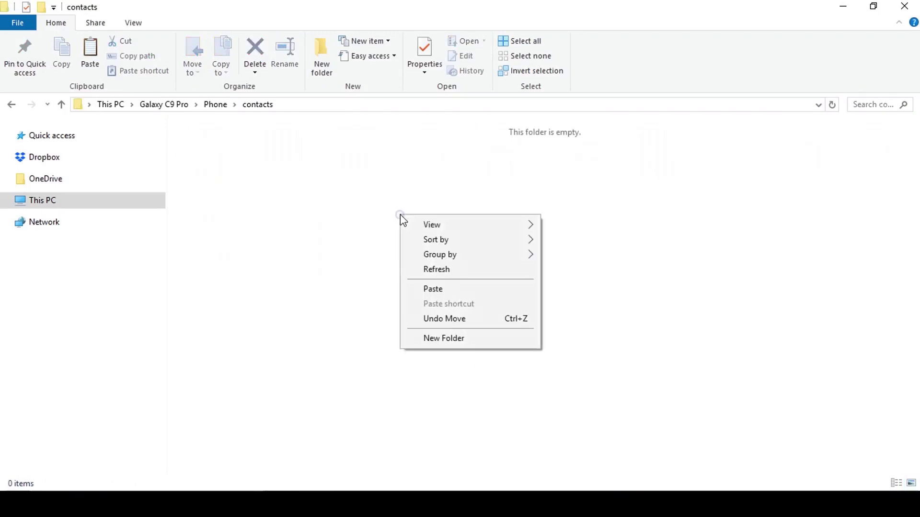
pyautogui.click(426, 289)
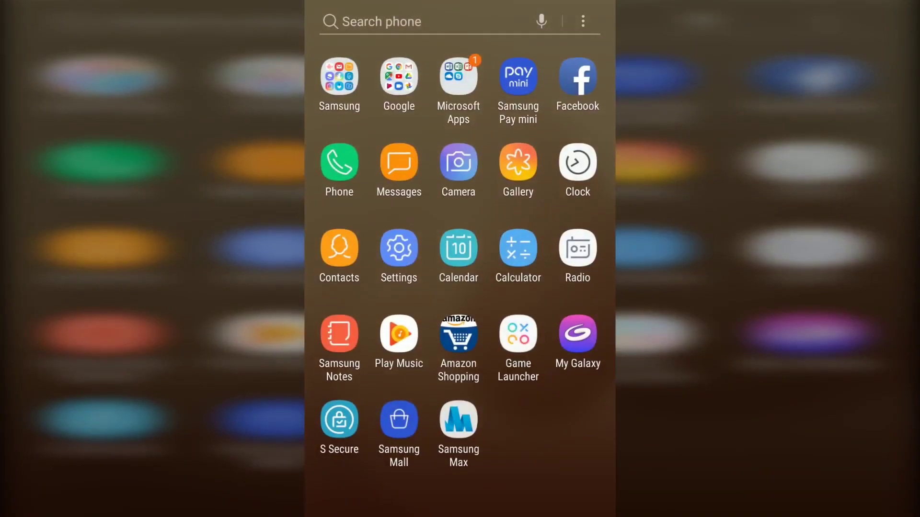
# Step: Browse My Files from the Samsung folder to Internal storage > contacts
pyautogui.click(339, 77)
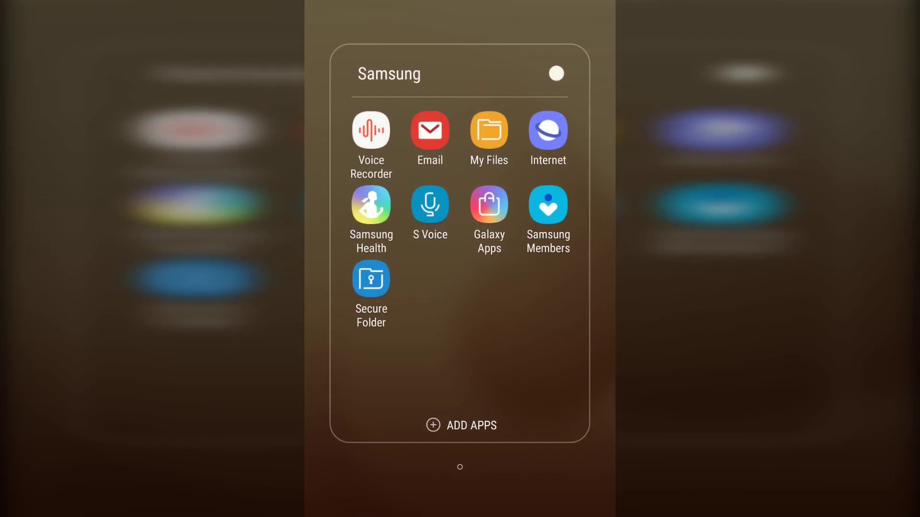
pyautogui.click(489, 130)
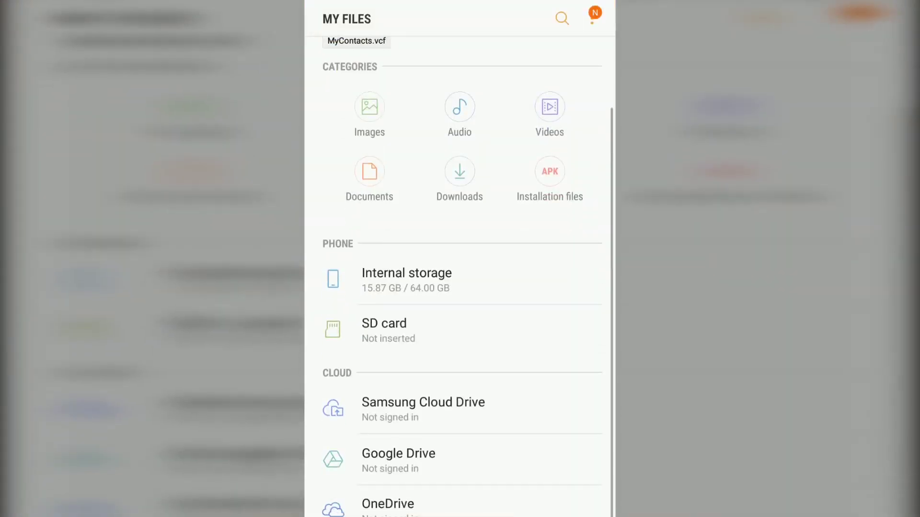
pyautogui.click(406, 280)
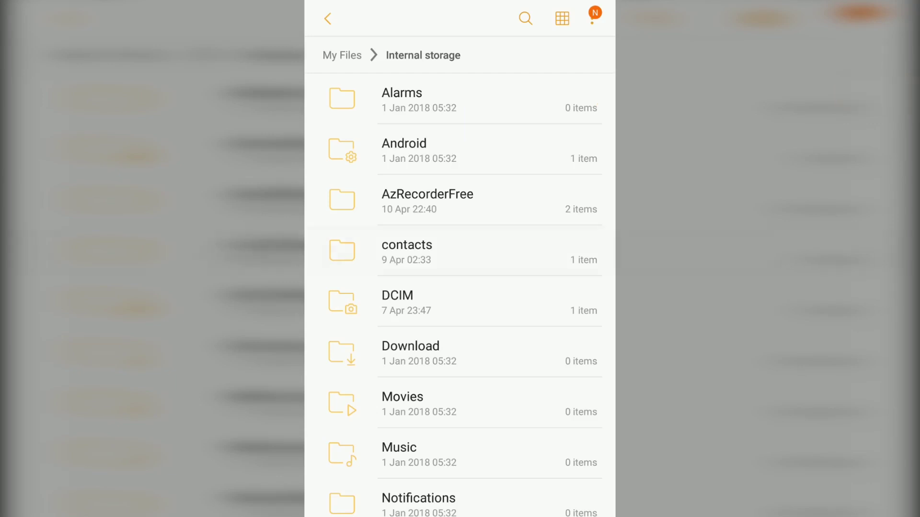
pyautogui.click(407, 250)
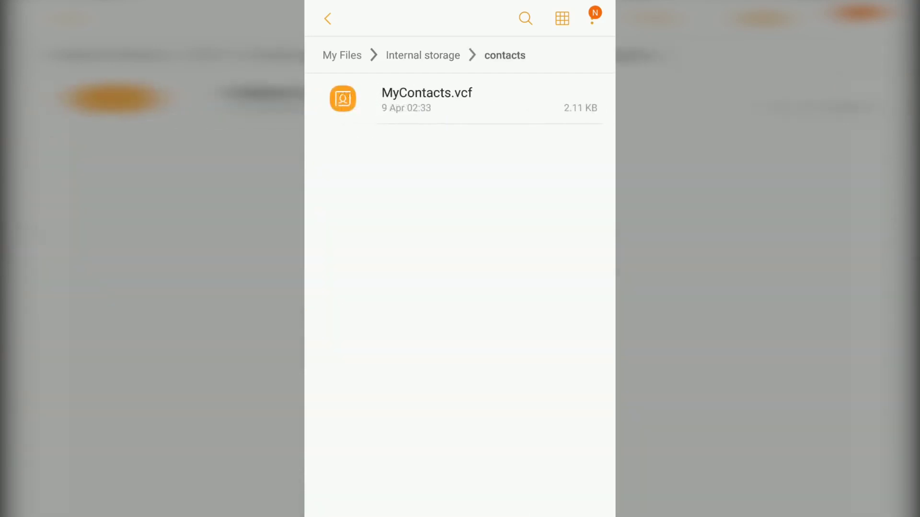
# Step: Open MyContacts.vcf, save its listed contacts and confirm the vCard import
pyautogui.click(482, 96)
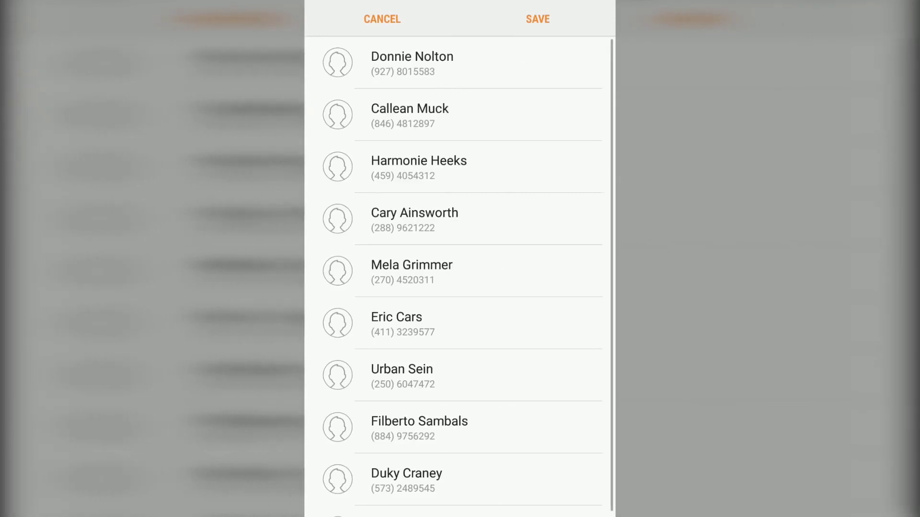
pyautogui.scroll(-1, 460, 278)
pyautogui.scroll(1, 460, 278)
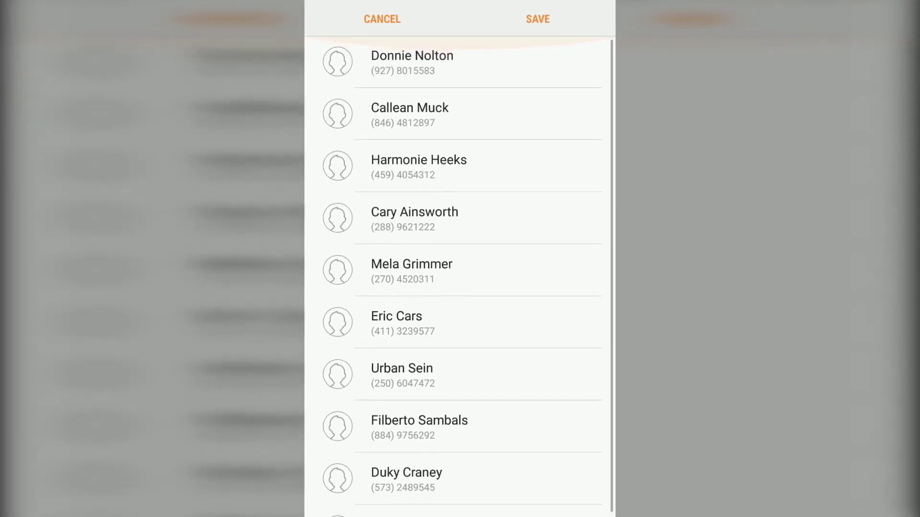
pyautogui.click(537, 18)
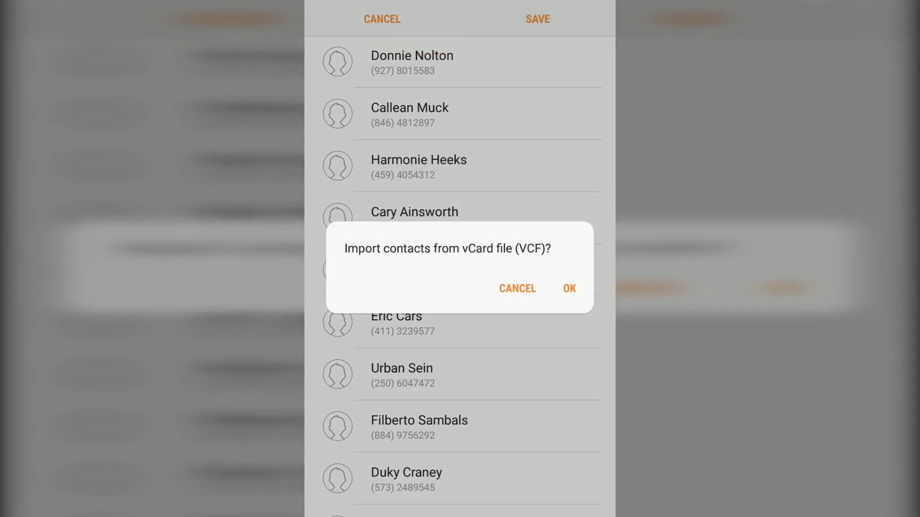
pyautogui.click(569, 288)
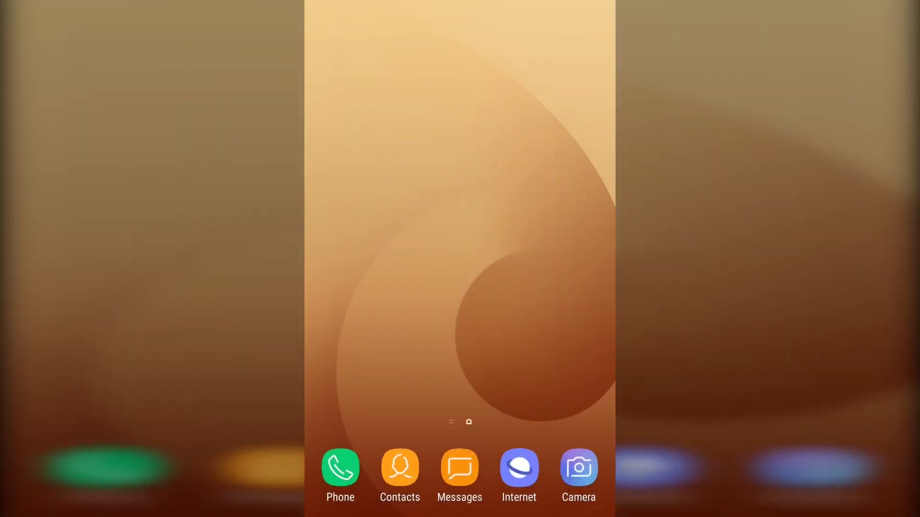
# Step: Open the Contacts app and scroll through the 10 imported contacts
pyautogui.click(400, 467)
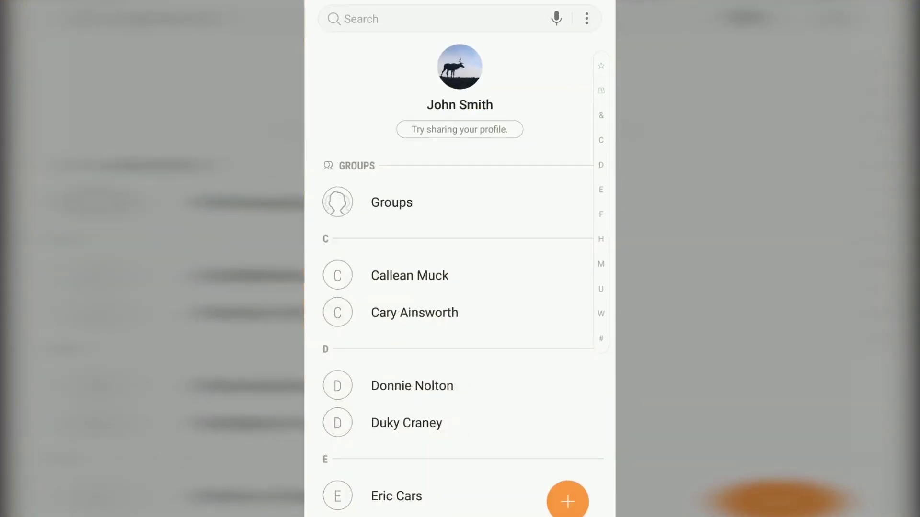
pyautogui.scroll(-8, 460, 269)
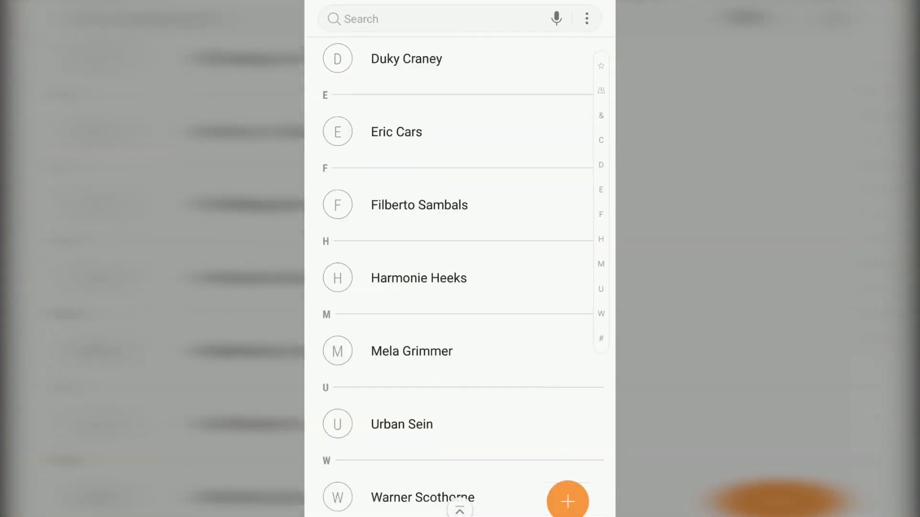
pyautogui.scroll(-2, 460, 269)
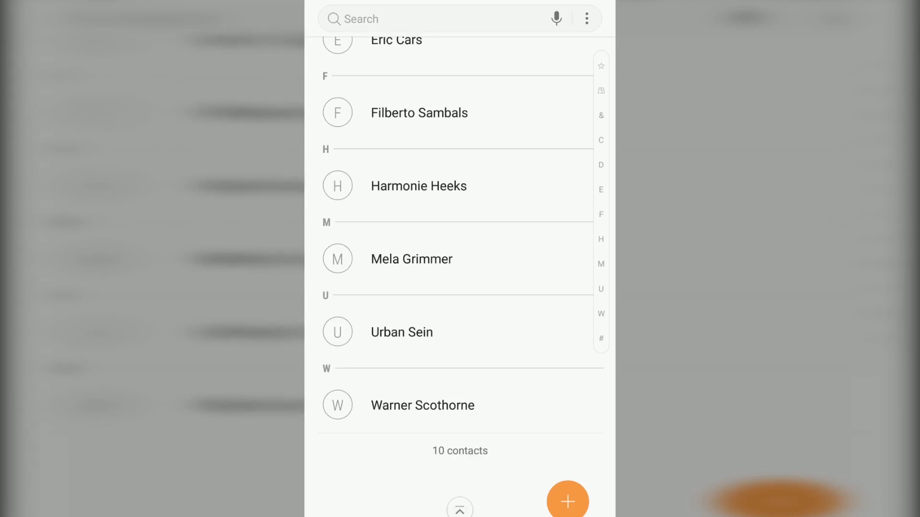
pyautogui.scroll(7, 460, 268)
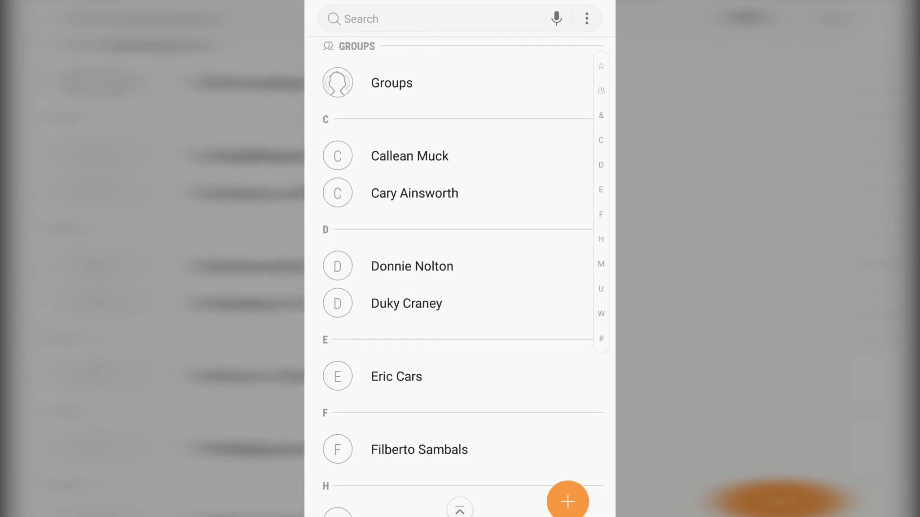
# Step: Open the first contact's details in edit mode, showing its Structural Analysis Engineer job title
pyautogui.click(410, 154)
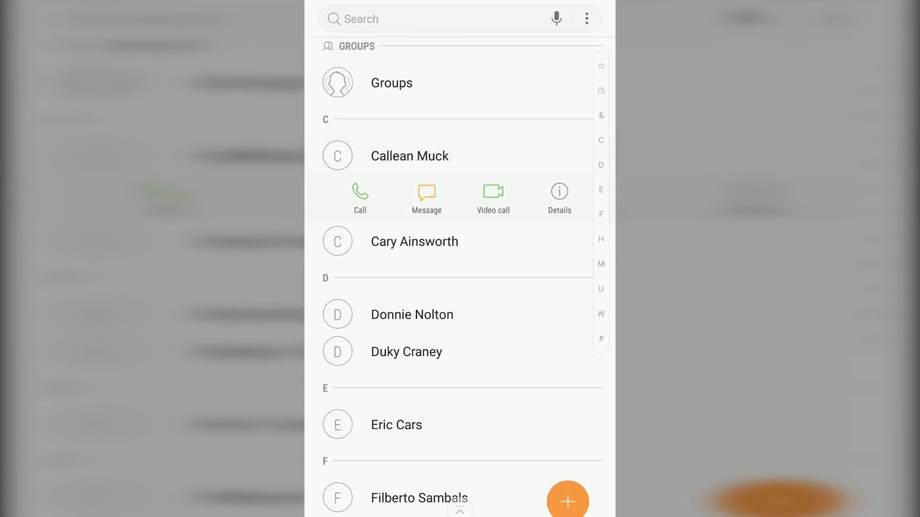
pyautogui.click(559, 197)
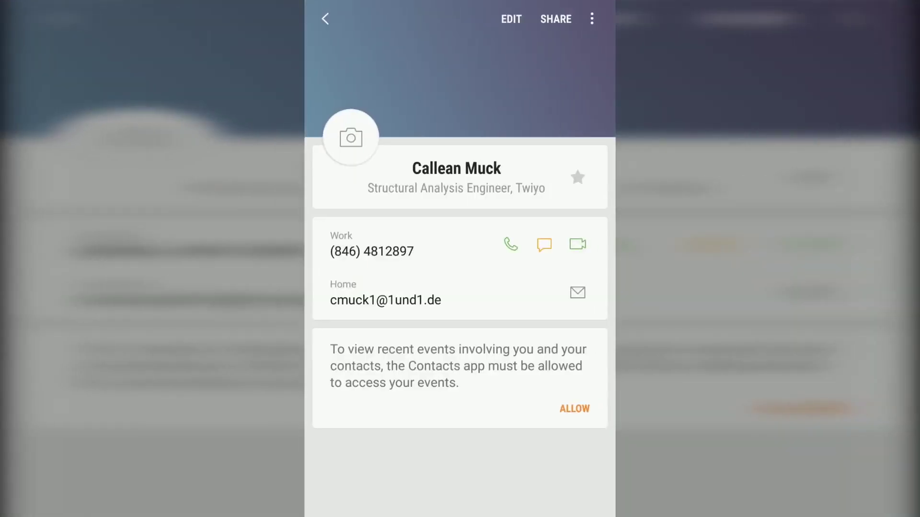
pyautogui.click(511, 19)
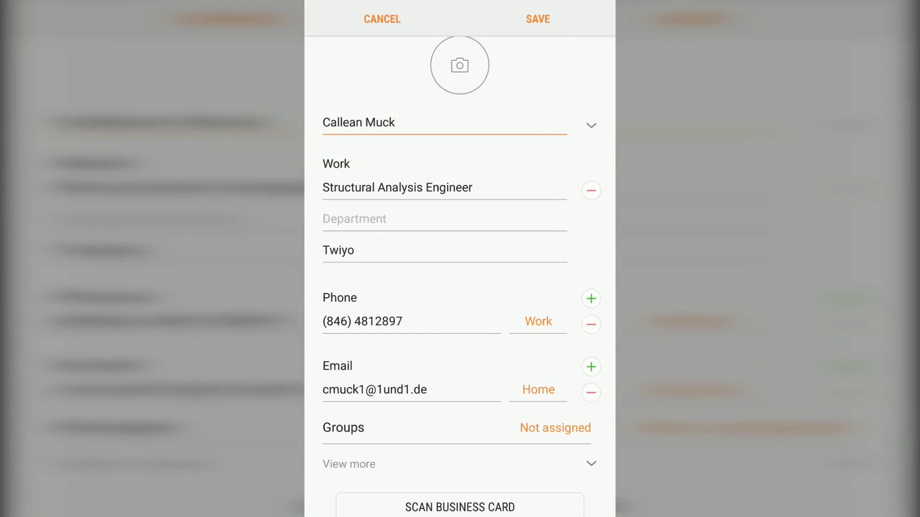
pyautogui.scroll(2, 460, 268)
pyautogui.scroll(-2, 460, 268)
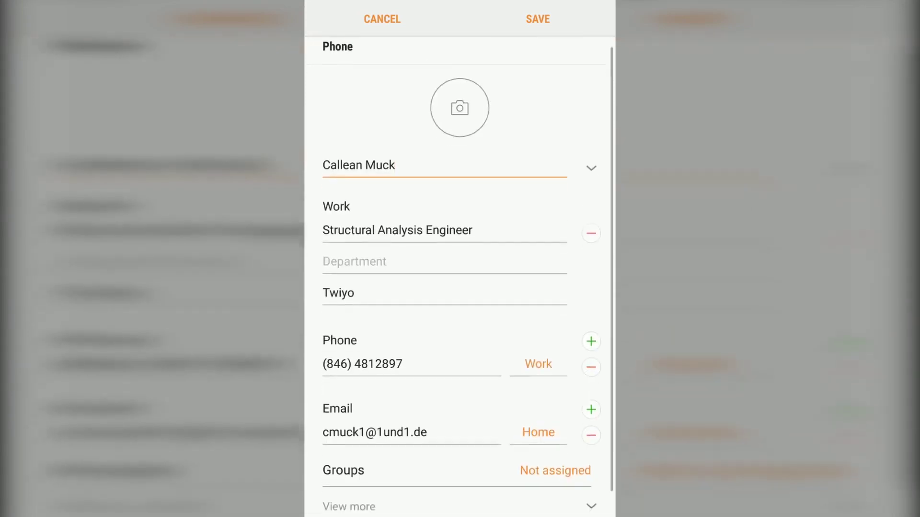